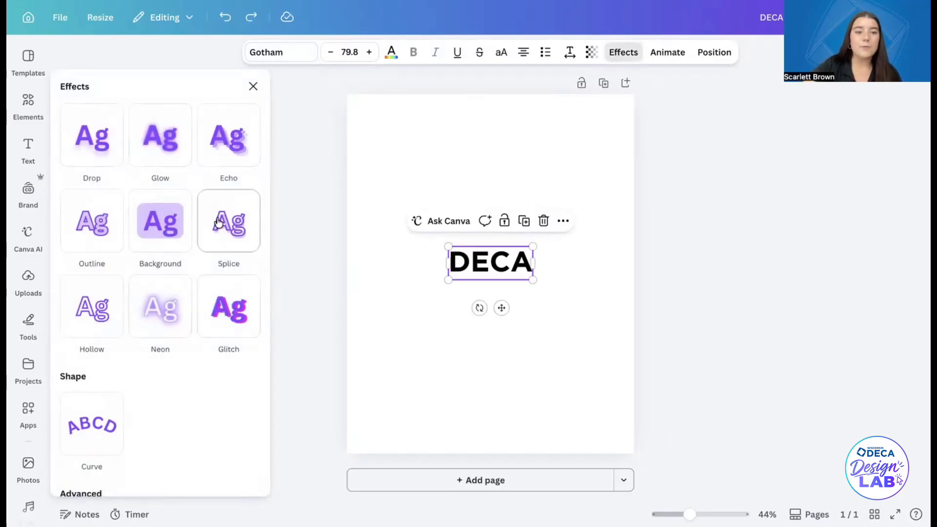
# Try the Drop effect and the Background effect on the DECA text
pyautogui.click(91, 137)
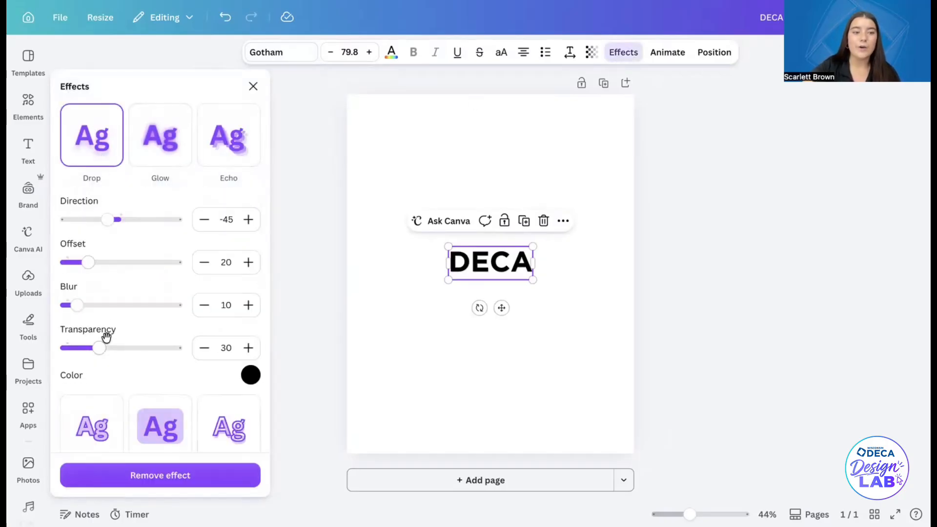
pyautogui.scroll(-2, 117, 349)
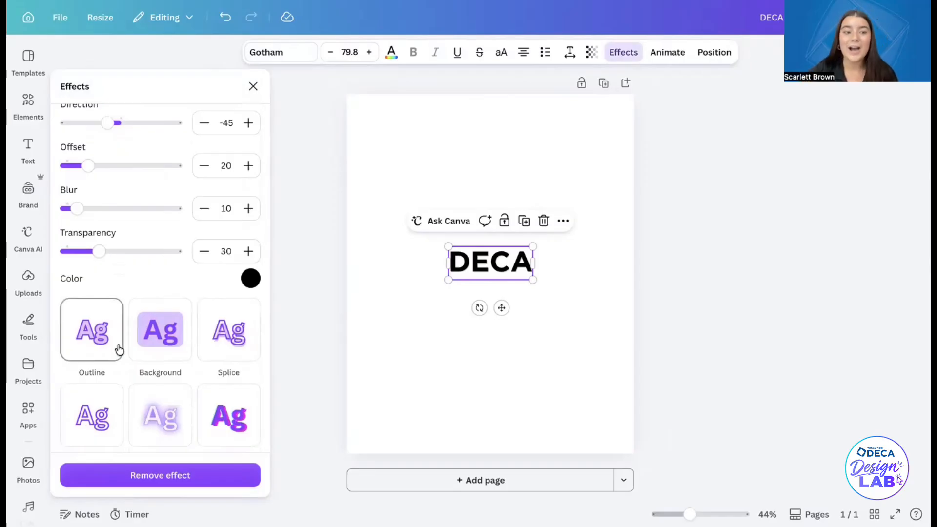
pyautogui.scroll(-1, 118, 350)
pyautogui.click(168, 317)
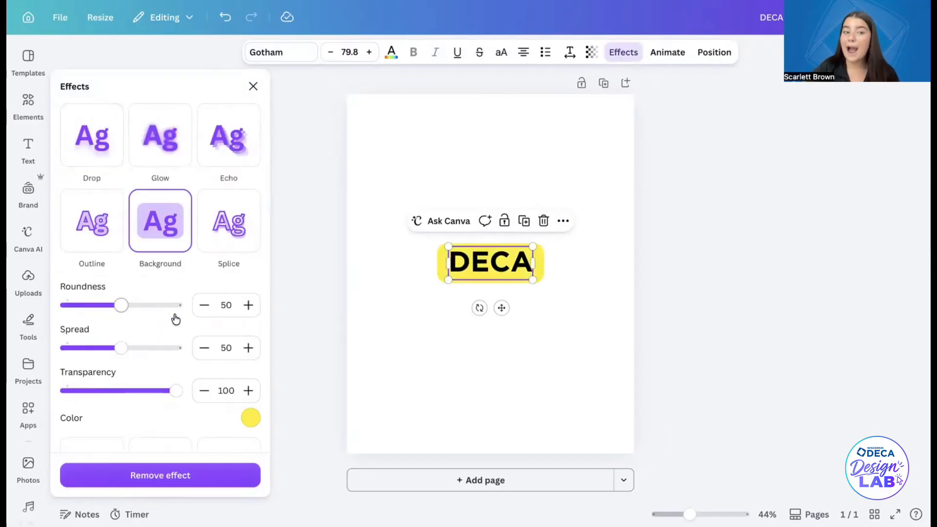
# Try the Splice effect and the Neon effect on the DECA text
pyautogui.scroll(-1, 163, 314)
pyautogui.scroll(-1, 122, 313)
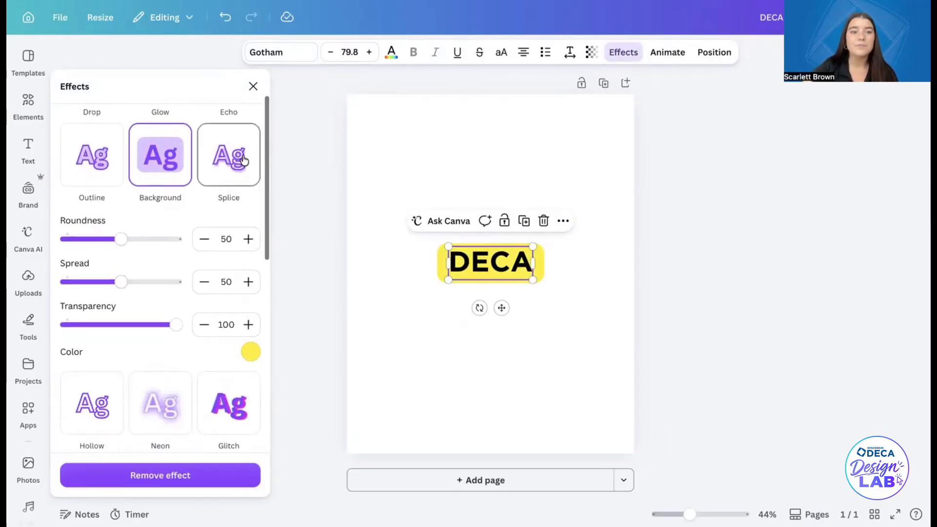
pyautogui.click(235, 158)
pyautogui.scroll(-1, 199, 382)
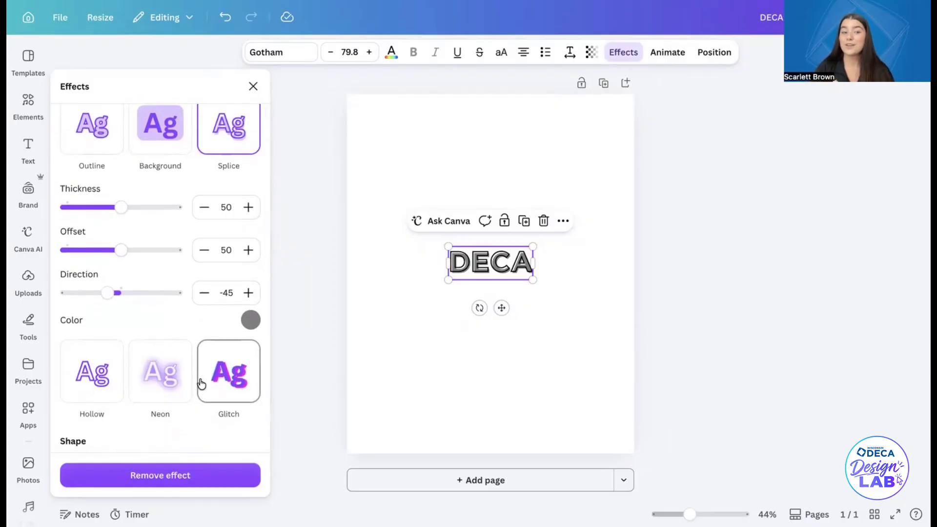
pyautogui.scroll(-1, 199, 383)
pyautogui.click(161, 347)
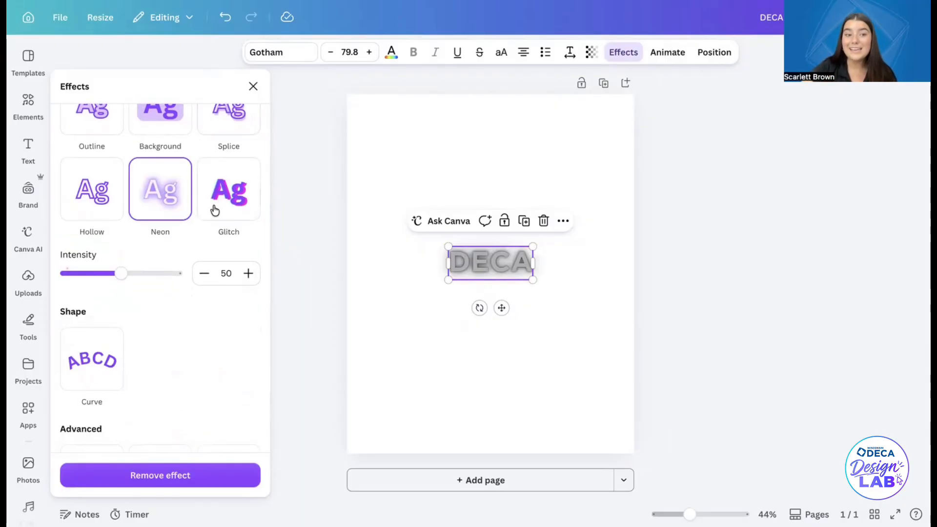
# Apply the Glitch effect with an offset of 0 to the DECA text and curve its shape
pyautogui.click(229, 189)
pyautogui.moveTo(63, 317); pyautogui.dragTo(20, 319)
pyautogui.scroll(-3, 108, 344)
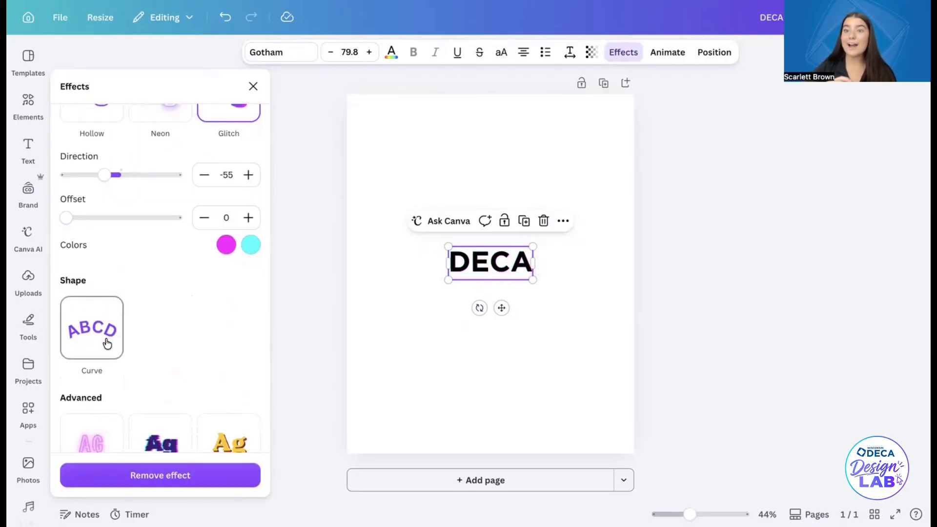
pyautogui.click(107, 343)
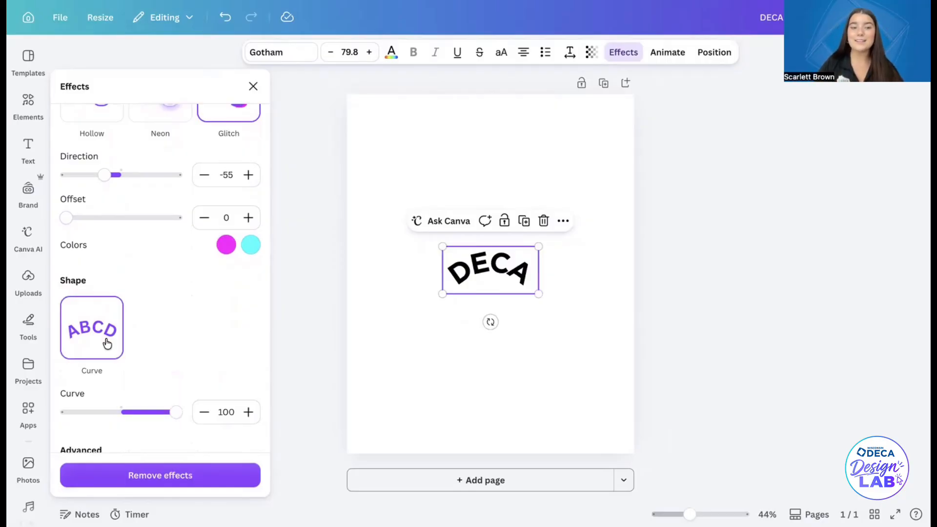
# Try the Screenprint and Neon Lights advanced effects on the curved DECA text
pyautogui.scroll(-6, 188, 219)
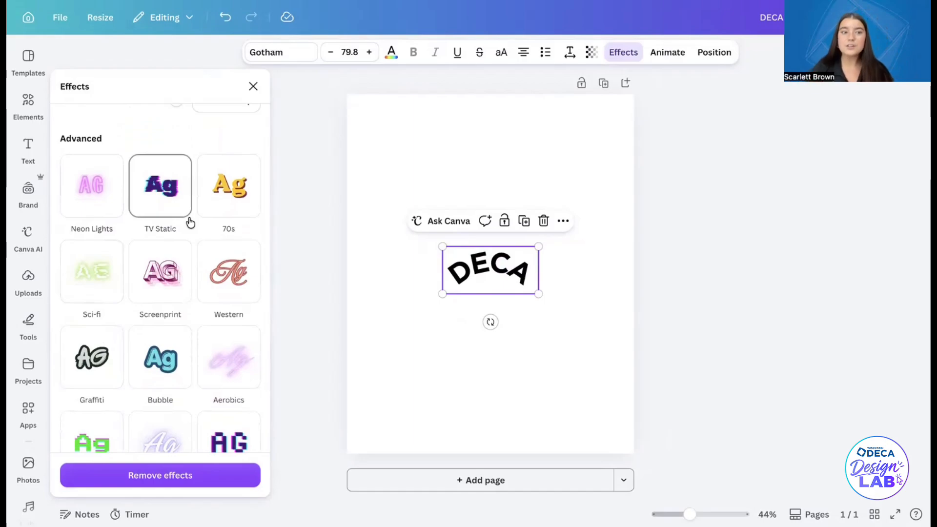
pyautogui.scroll(-2, 174, 272)
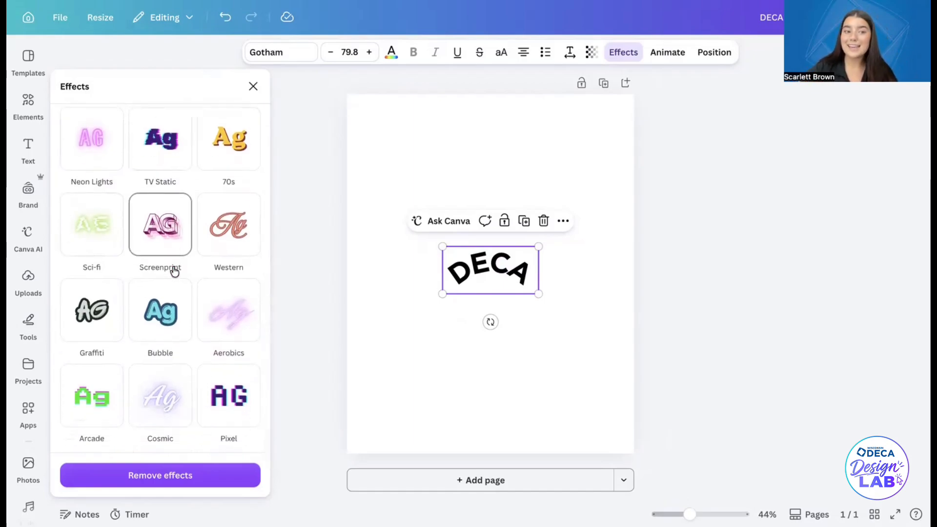
pyautogui.click(173, 236)
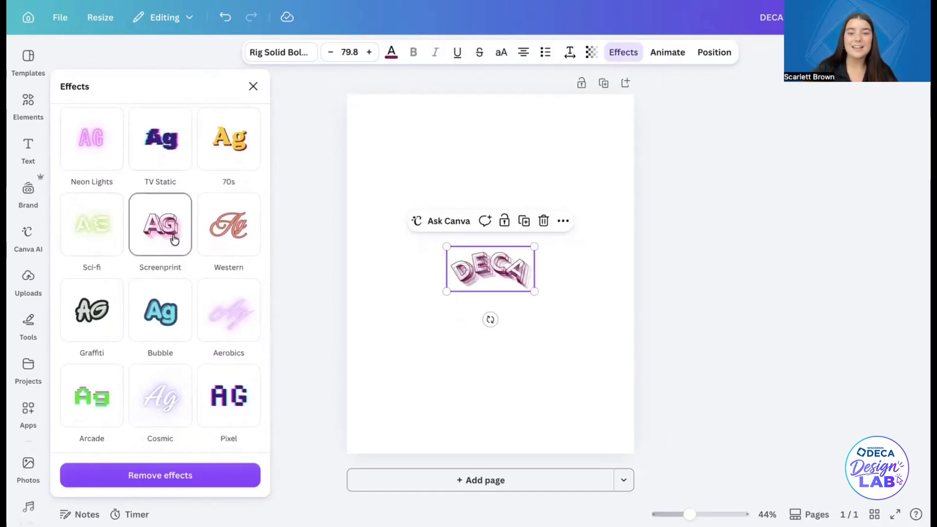
pyautogui.scroll(5, 166, 244)
pyautogui.click(90, 265)
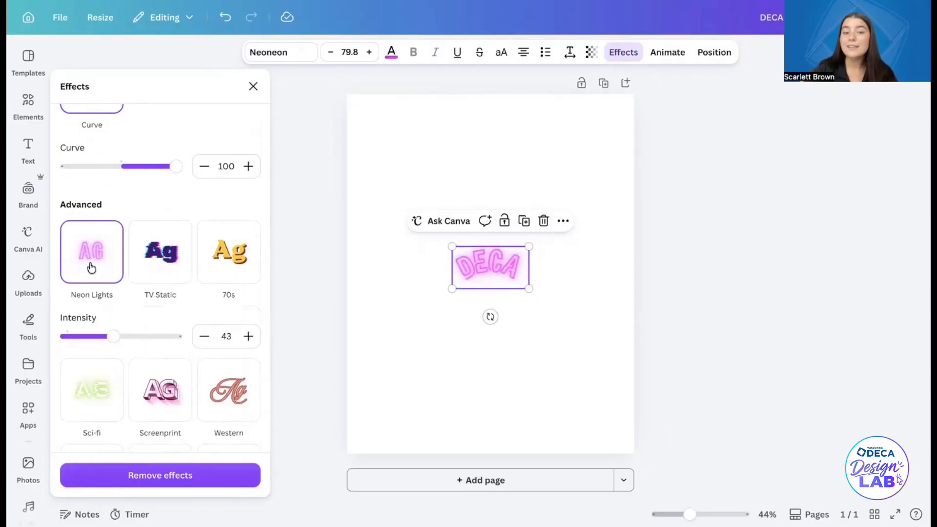
# Apply the Pixel advanced effect to the curved DECA text and browse the text effect apps
pyautogui.scroll(-5, 91, 265)
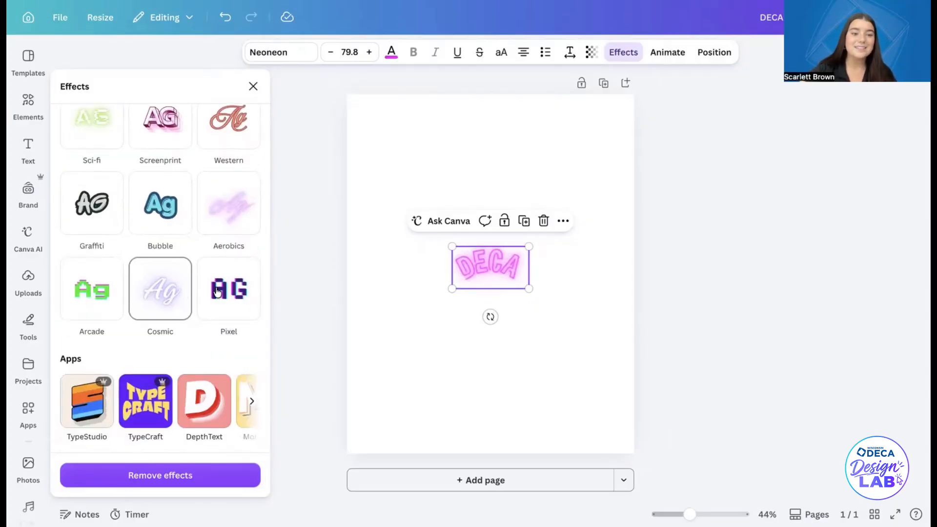
pyautogui.click(235, 295)
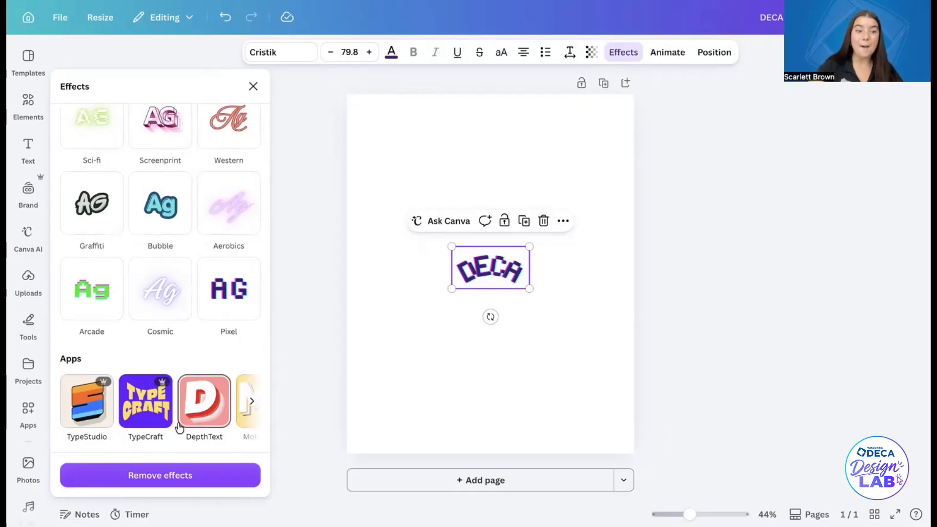
pyautogui.hscroll(1, 209, 418)
pyautogui.hscroll(3, 210, 418)
pyautogui.hscroll(-3, 156, 417)
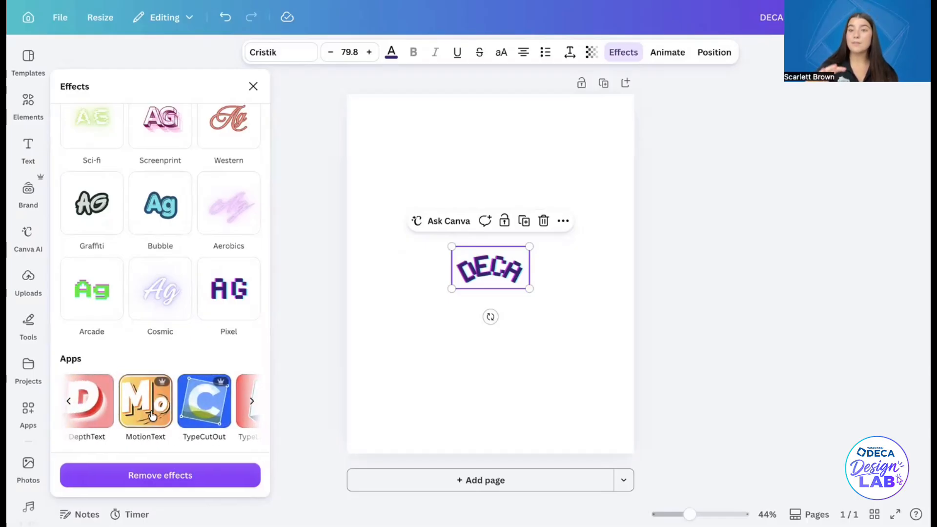
pyautogui.hscroll(2, 152, 415)
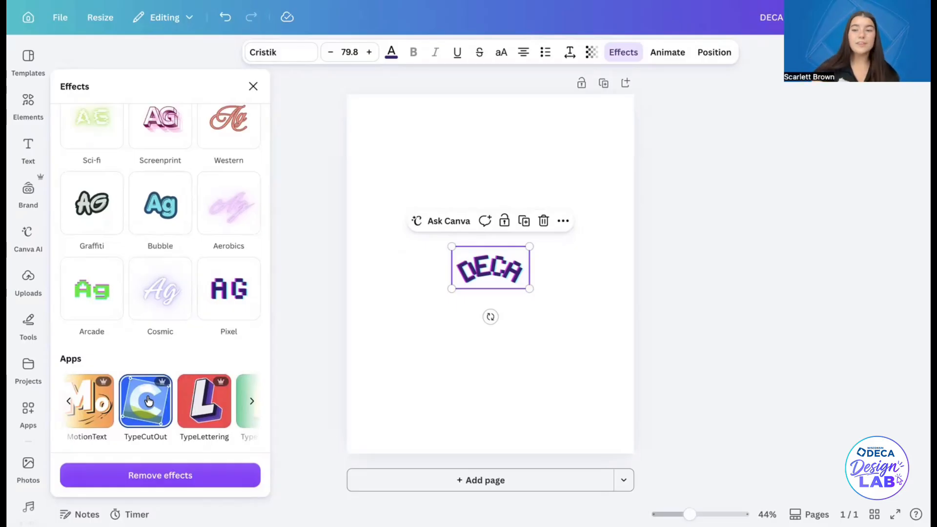
pyautogui.hscroll(2, 149, 401)
pyautogui.scroll(-1, 232, 404)
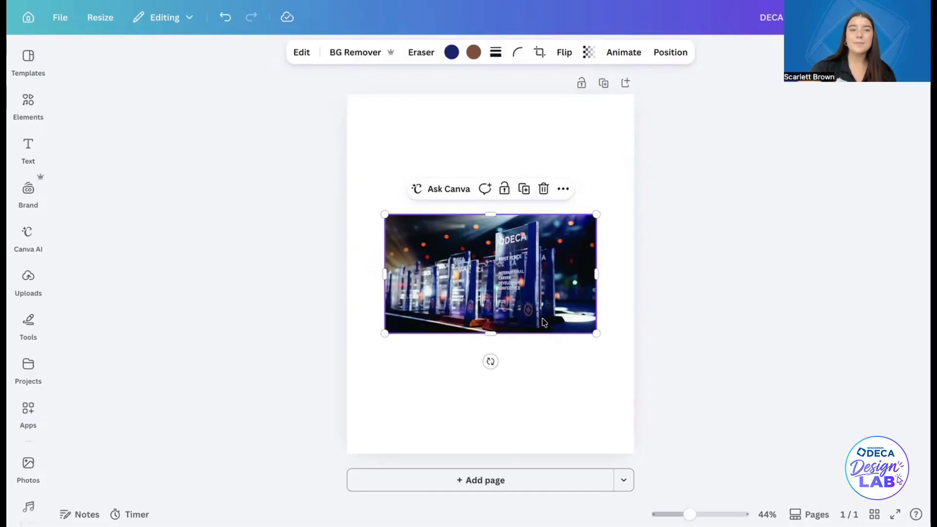
# Apply the Worn paper texture with the Overlay blend mode to the trophy photo and save it
pyautogui.click(300, 52)
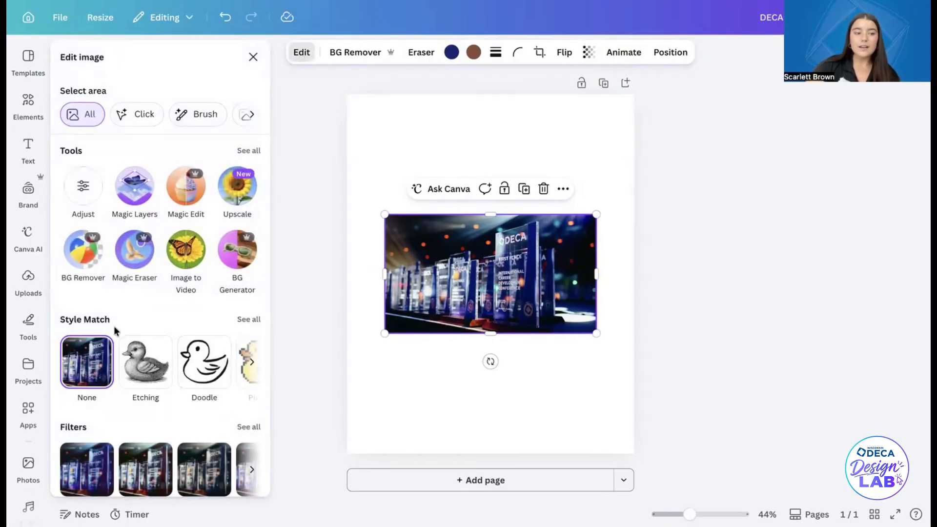
pyautogui.scroll(-5, 114, 326)
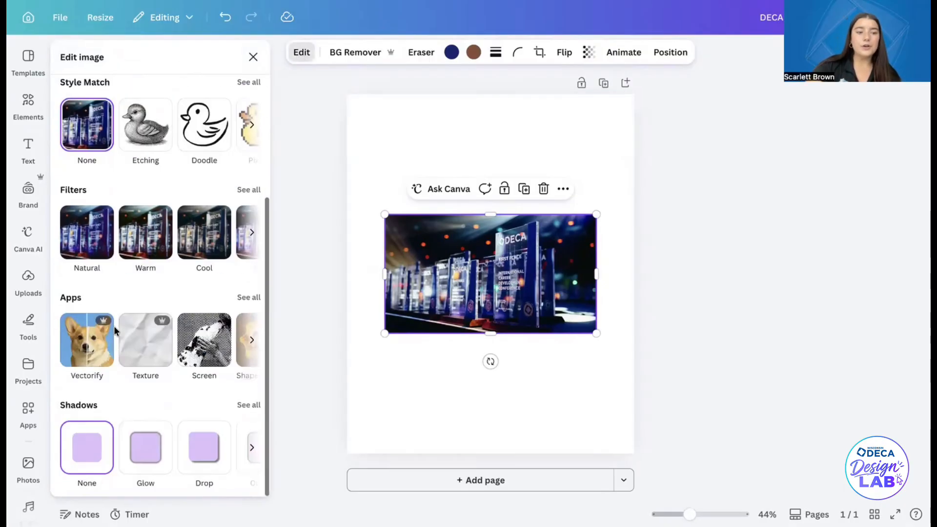
pyautogui.click(146, 354)
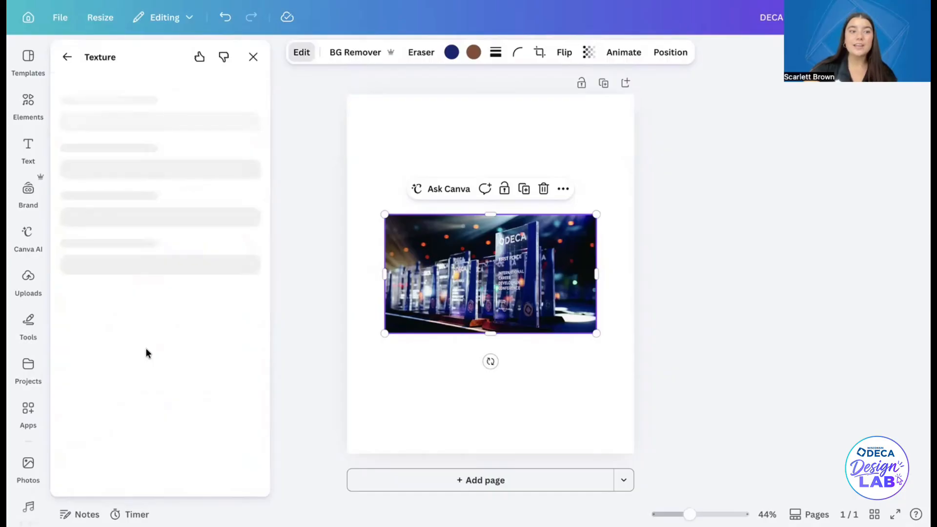
pyautogui.scroll(-3, 204, 282)
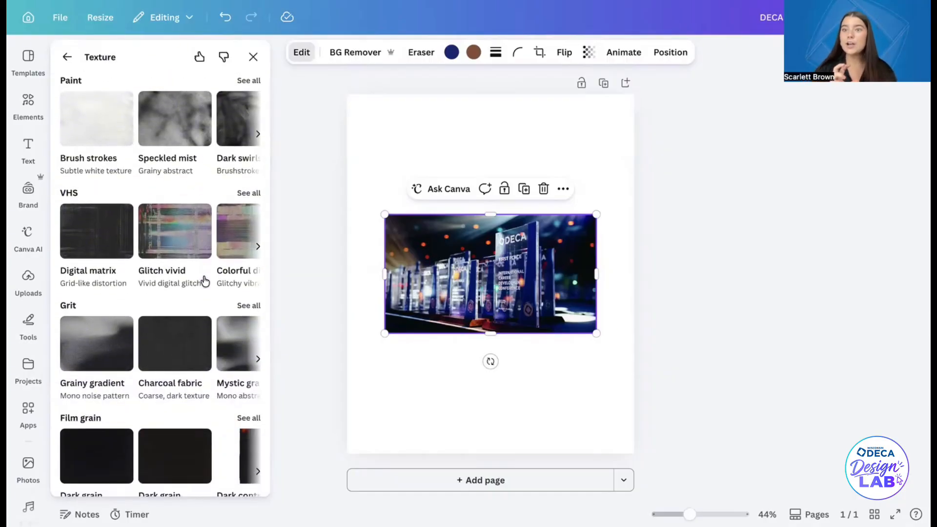
pyautogui.scroll(3, 204, 281)
pyautogui.click(112, 178)
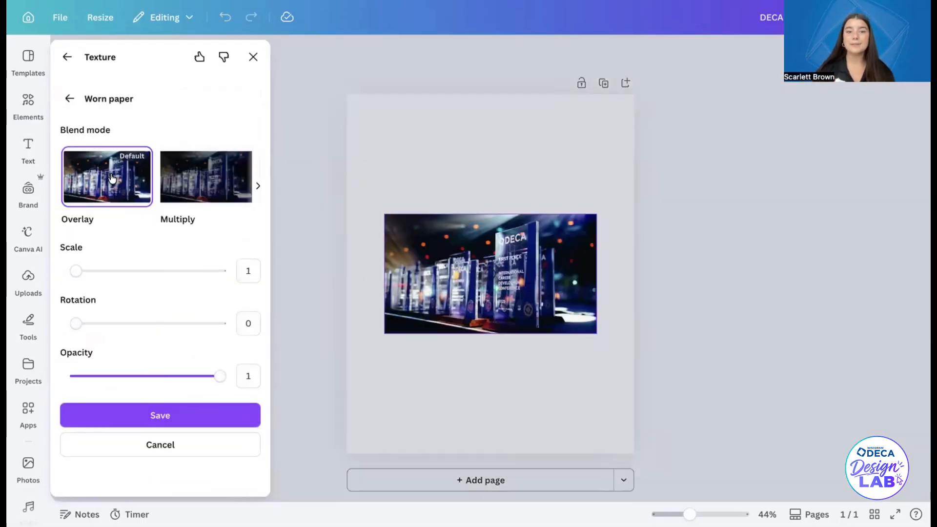
pyautogui.click(158, 416)
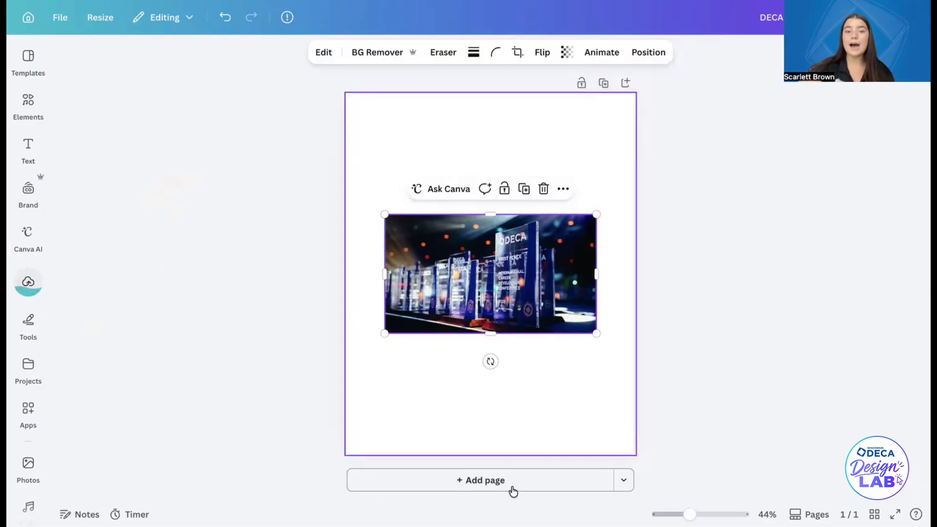
# Enlarge the trophy photo beyond the page width and move it up to span the middle of the page
pyautogui.moveTo(596, 334); pyautogui.dragTo(859, 412)
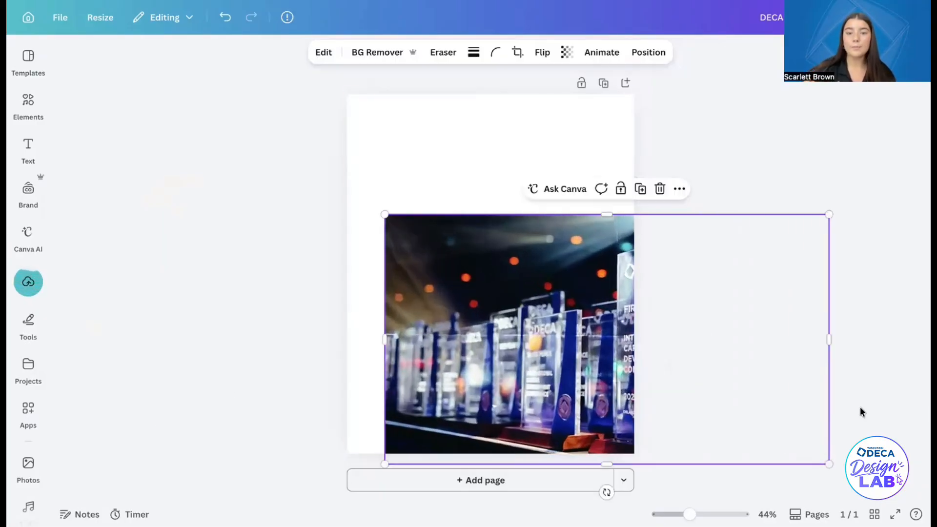
pyautogui.moveTo(578, 317); pyautogui.dragTo(465, 242)
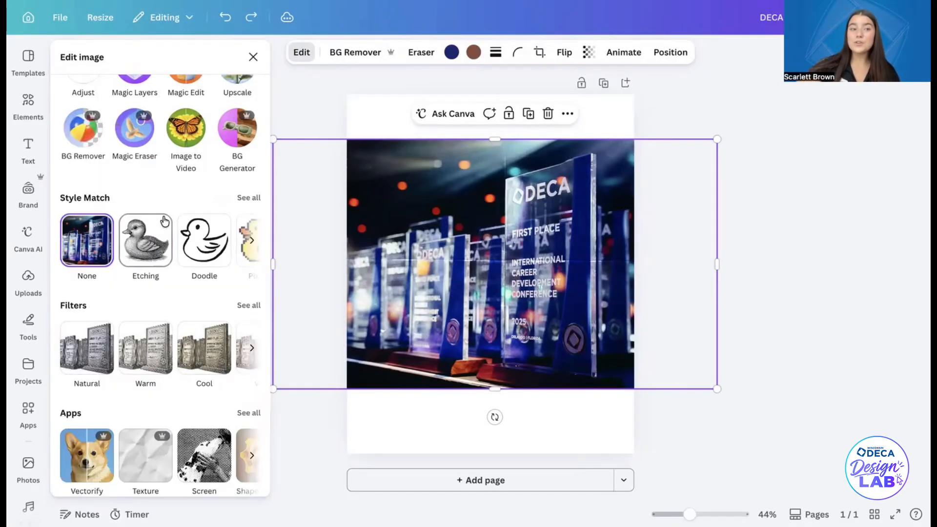
# Try the Pixel Art style match on the trophy photo and undo it
pyautogui.hscroll(5, 151, 254)
pyautogui.hscroll(-5, 151, 254)
pyautogui.hscroll(3, 217, 252)
pyautogui.hscroll(3, 217, 251)
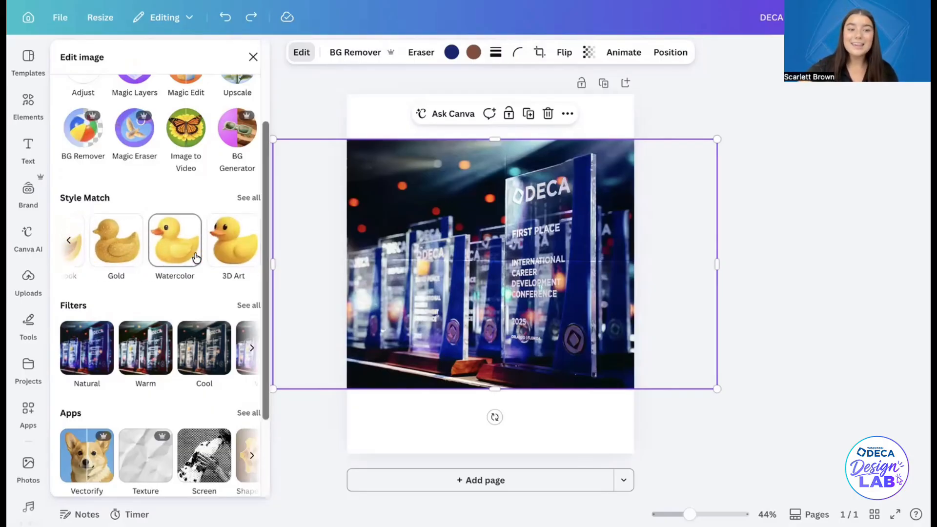
pyautogui.hscroll(-3, 195, 257)
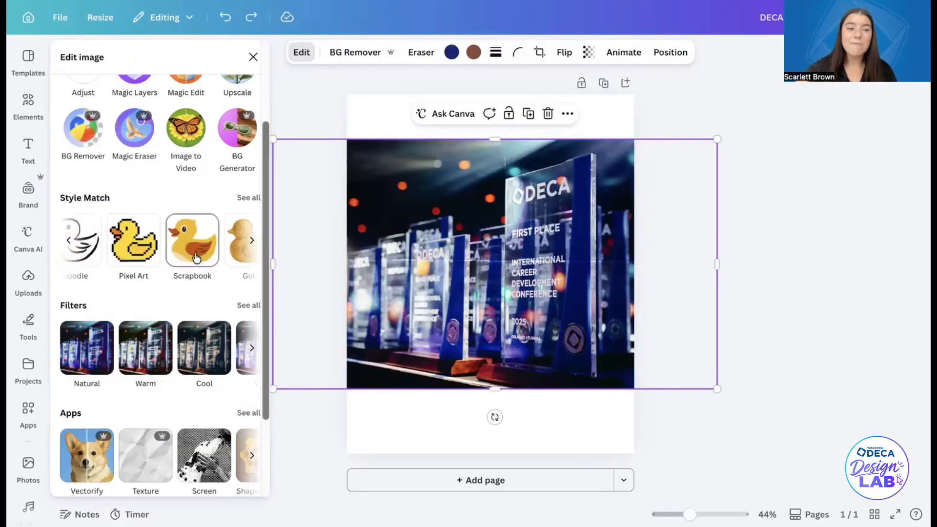
pyautogui.click(156, 245)
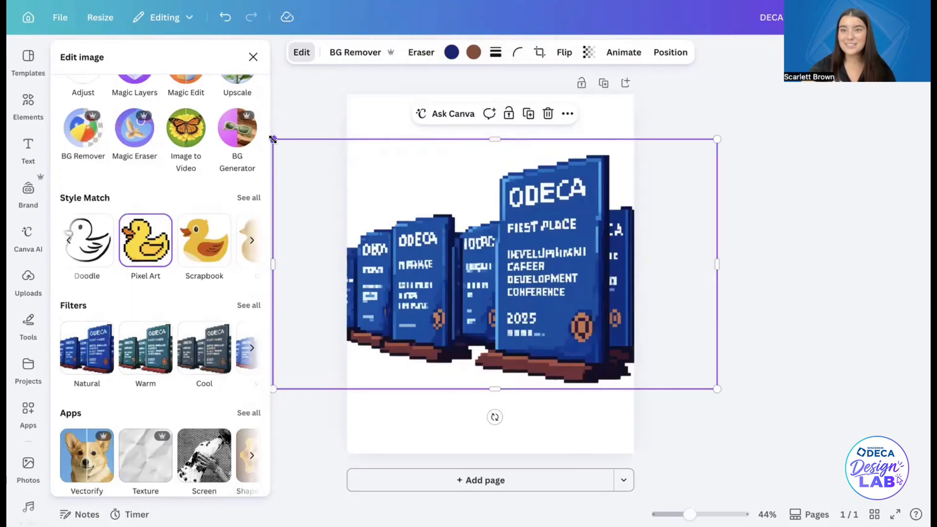
pyautogui.hotkey('ctrl', 'z')
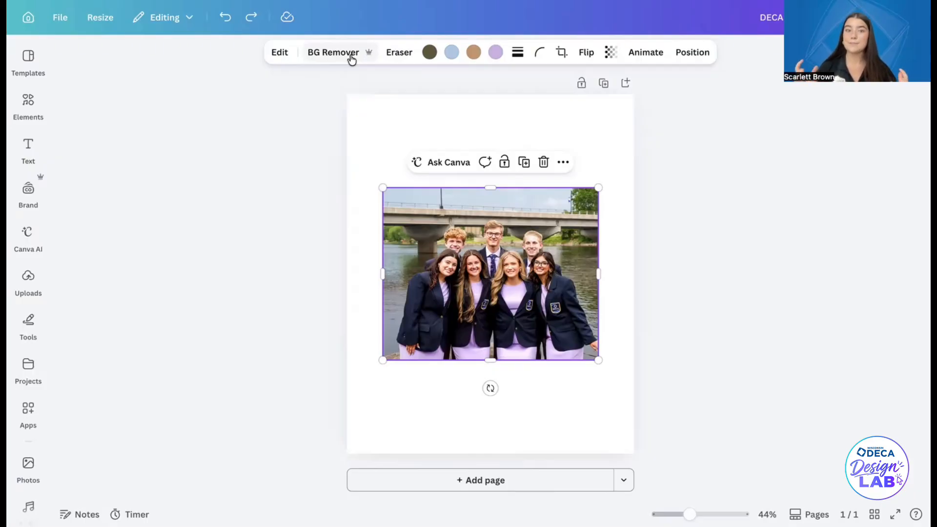
# Remove the background of the group photo and enlarge the cutout over the lower part of the page
pyautogui.click(351, 57)
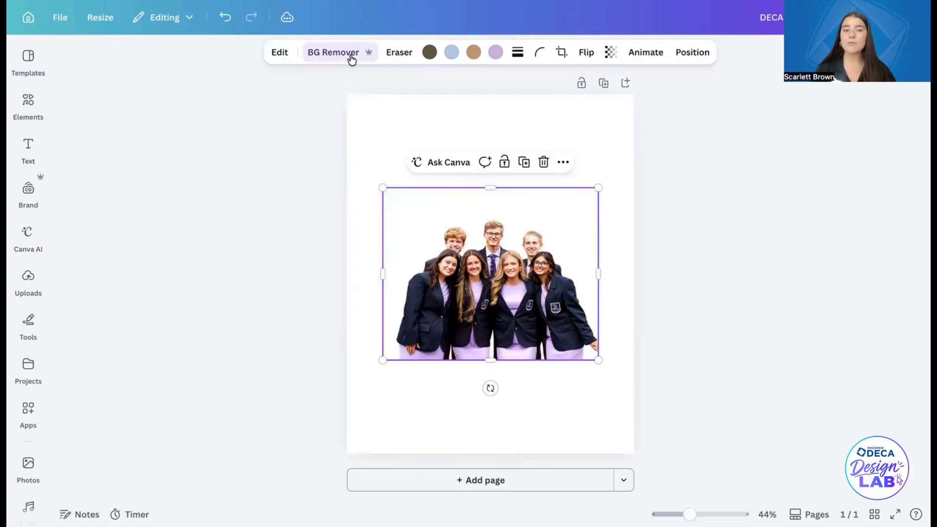
pyautogui.moveTo(598, 360); pyautogui.dragTo(585, 379)
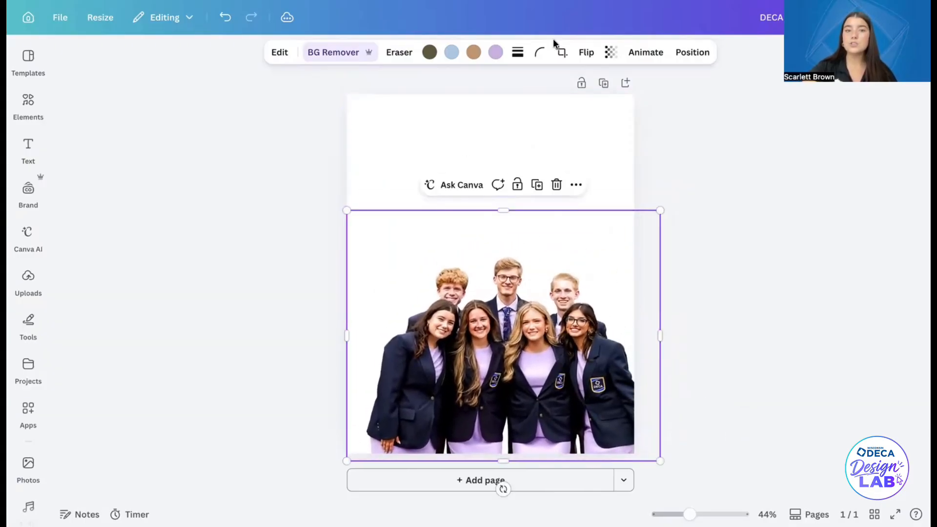
# Try the Drop shadow on the group photo cutout
pyautogui.click(280, 54)
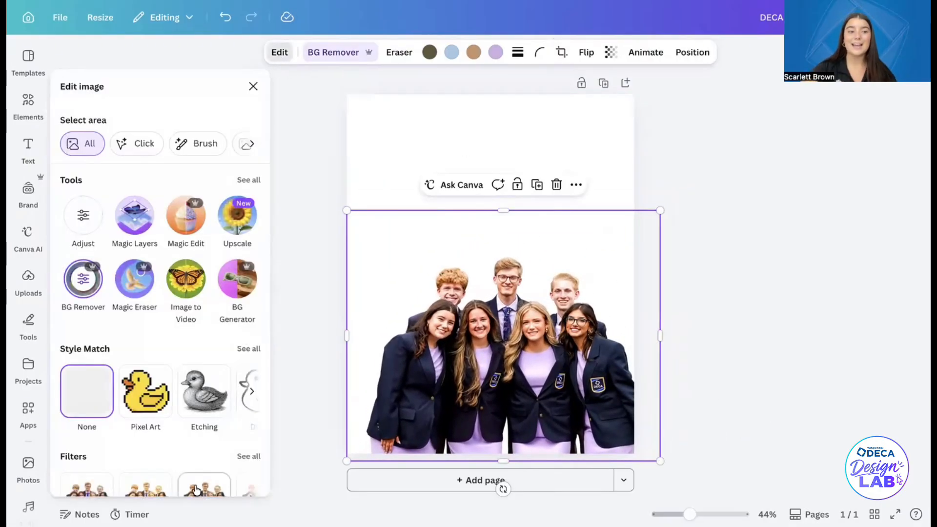
pyautogui.scroll(-5, 197, 489)
pyautogui.click(202, 461)
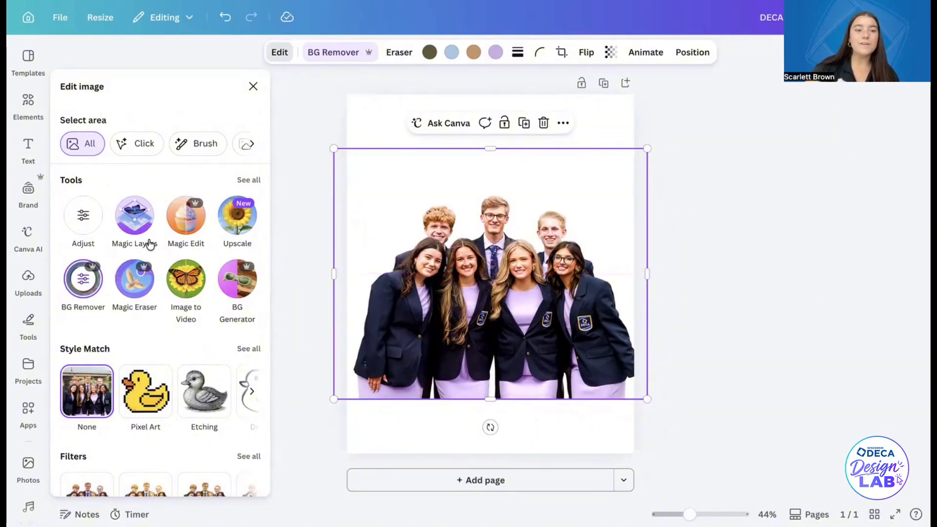
# Expand the Next Big Thing image with Magic Expand in Freeform size so it covers the whole page
pyautogui.click(241, 181)
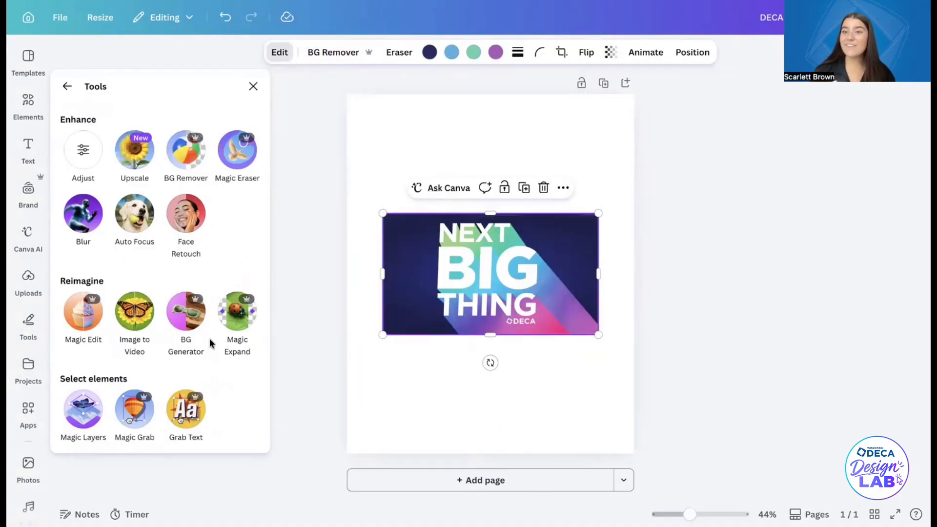
pyautogui.click(232, 324)
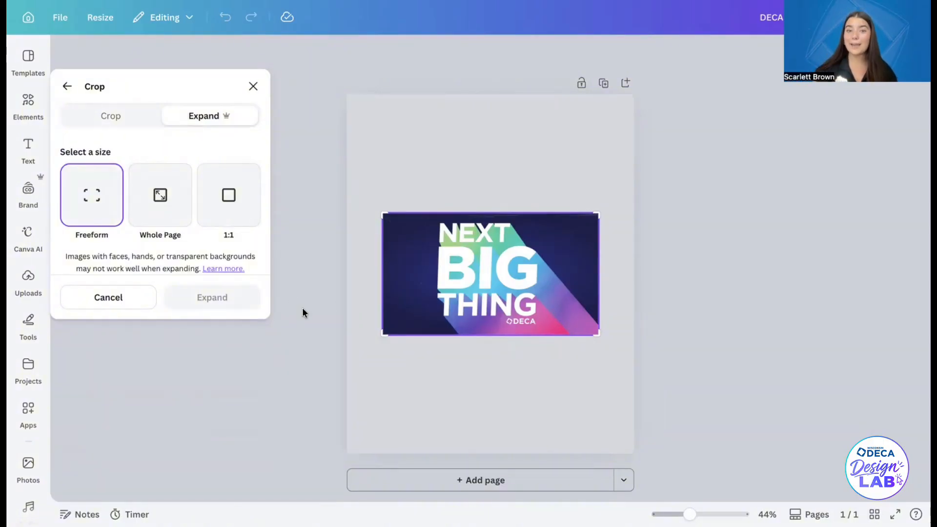
pyautogui.moveTo(382, 213); pyautogui.dragTo(346, 94)
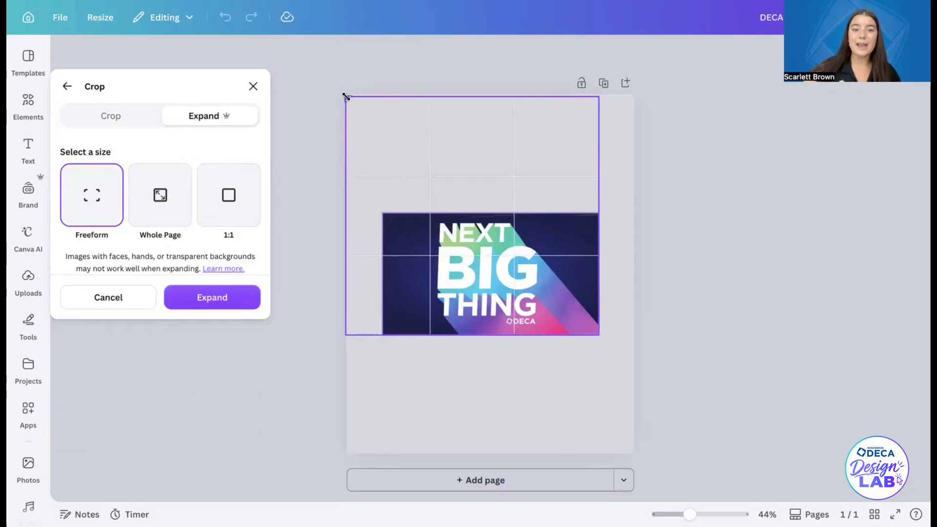
pyautogui.moveTo(598, 335); pyautogui.dragTo(634, 455)
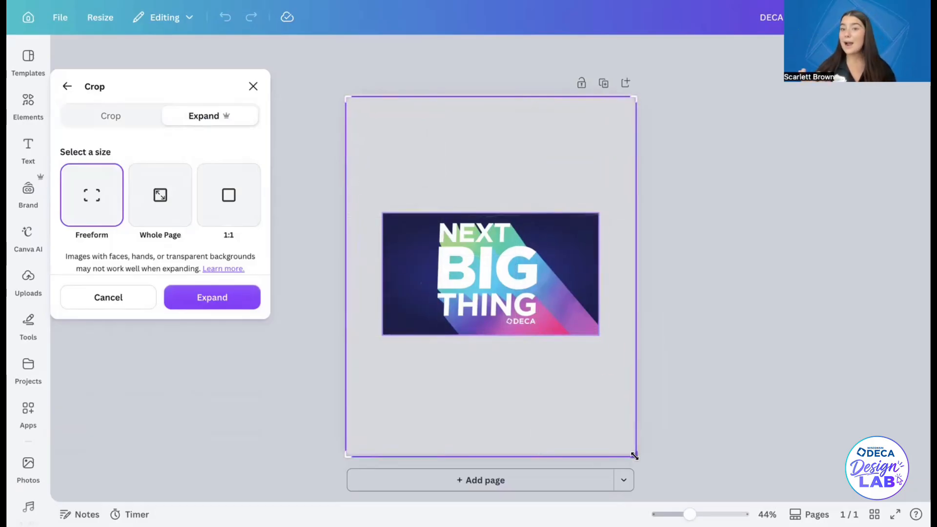
pyautogui.click(214, 298)
# Open the full list of image editing apps and browse the recently used ones
pyautogui.click(249, 298)
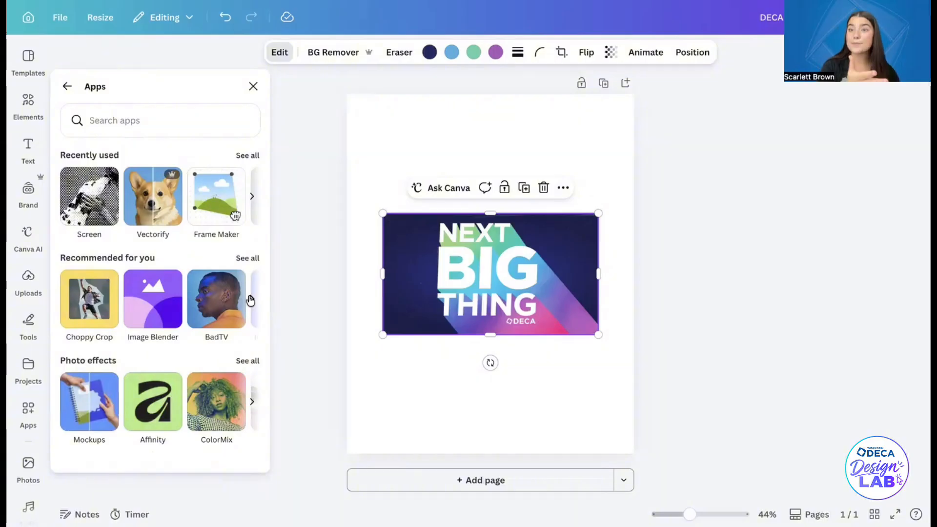
pyautogui.hscroll(10, 210, 211)
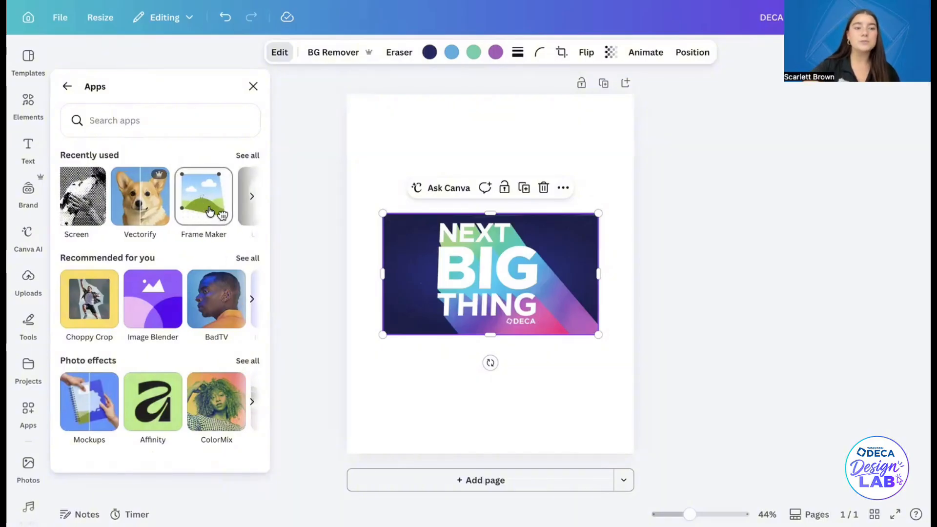